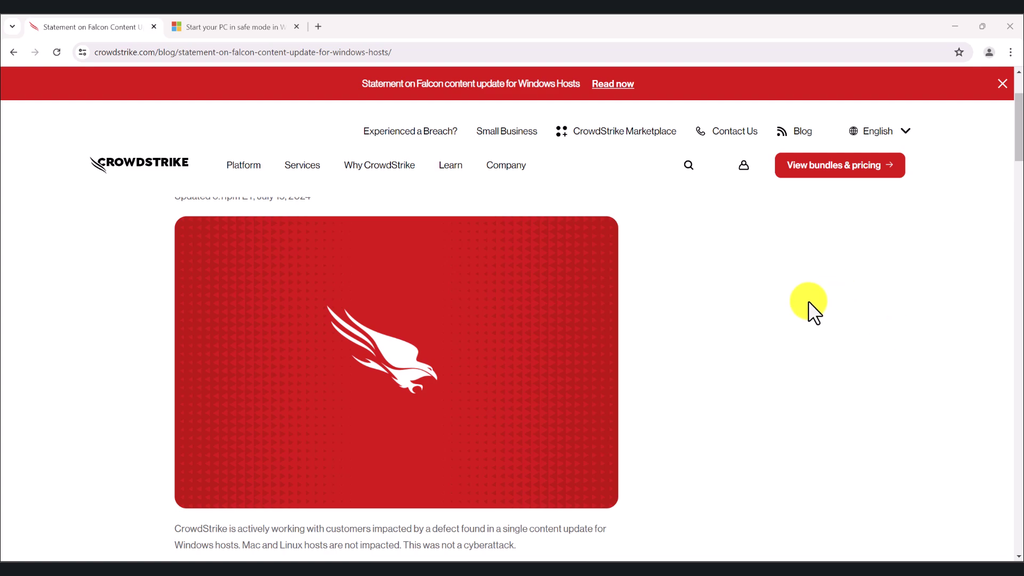
# Scroll to Details and highlight the channel file name, the 0527 UTC timestamp and the reverted good version.
pyautogui.scroll(-15, 809, 303)
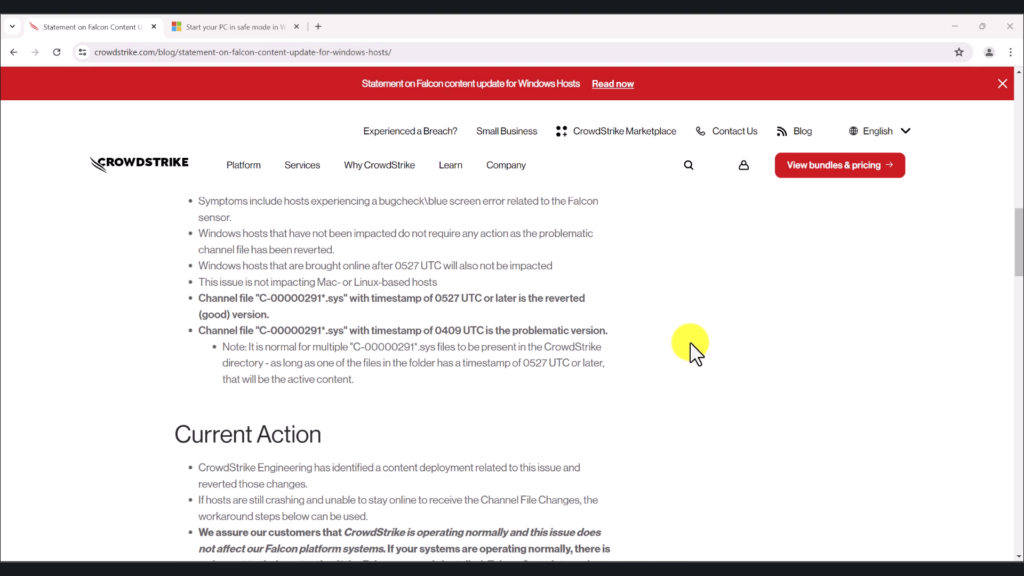
pyautogui.scroll(3, 516, 366)
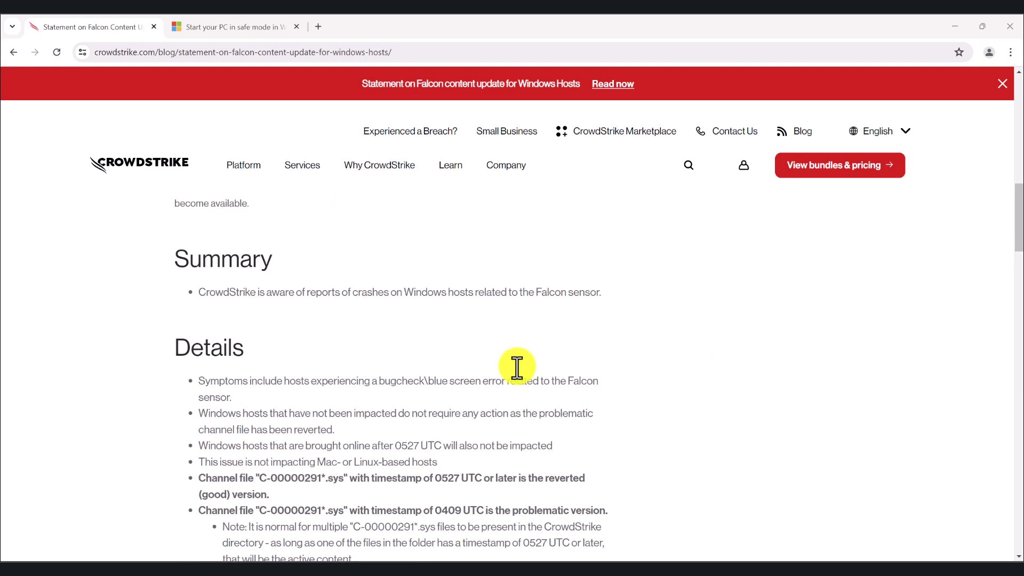
pyautogui.scroll(-2, 470, 322)
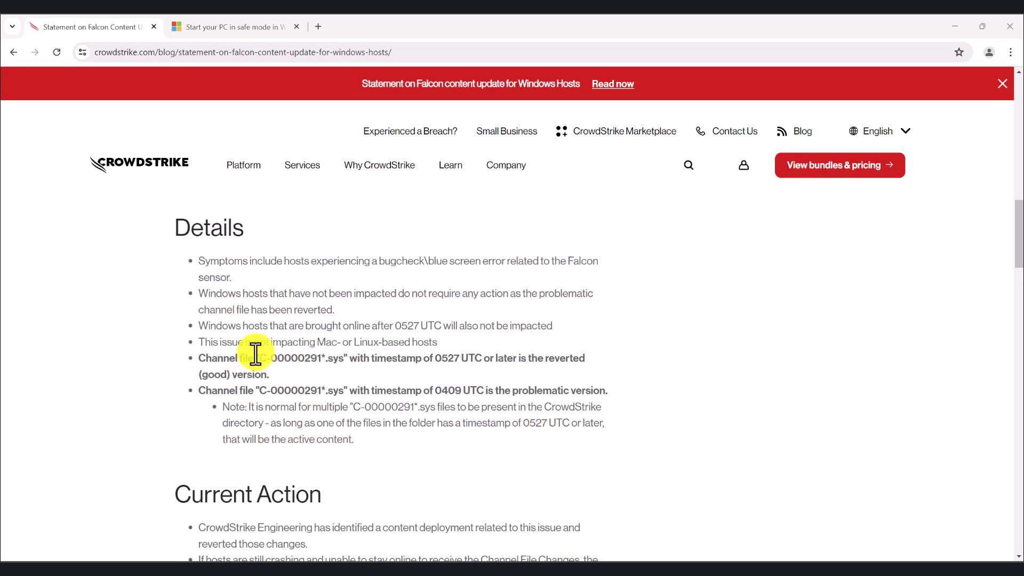
pyautogui.moveTo(202, 359); pyautogui.dragTo(346, 366)
pyautogui.click(656, 369)
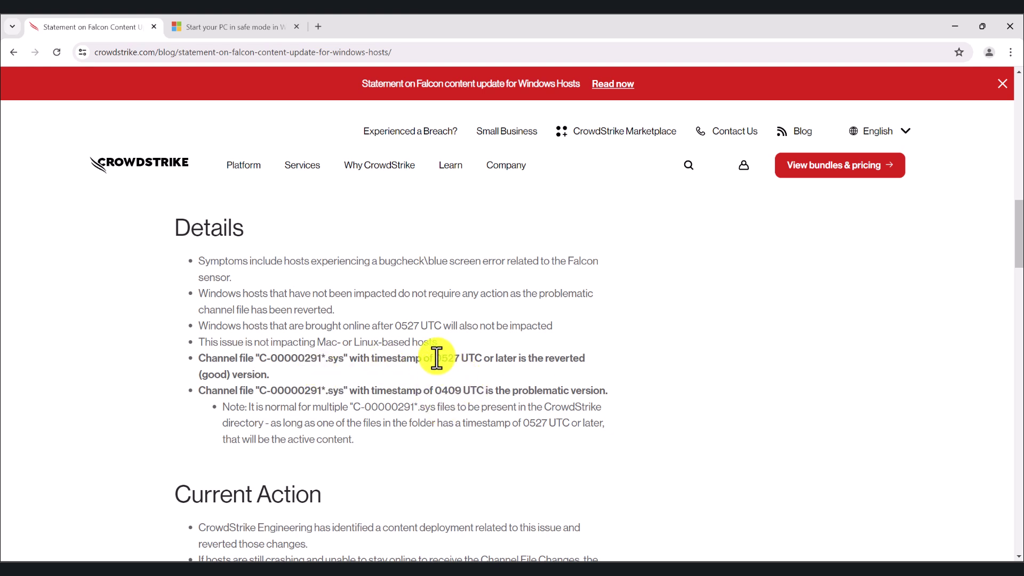
pyautogui.moveTo(436, 358); pyautogui.dragTo(481, 360)
pyautogui.click(597, 356)
pyautogui.moveTo(284, 379); pyautogui.dragTo(202, 361)
pyautogui.click(272, 375)
# Highlight the problematic version bullet and the CrowdStrike drivers folder path in the workaround steps.
pyautogui.tripleClick(624, 395)
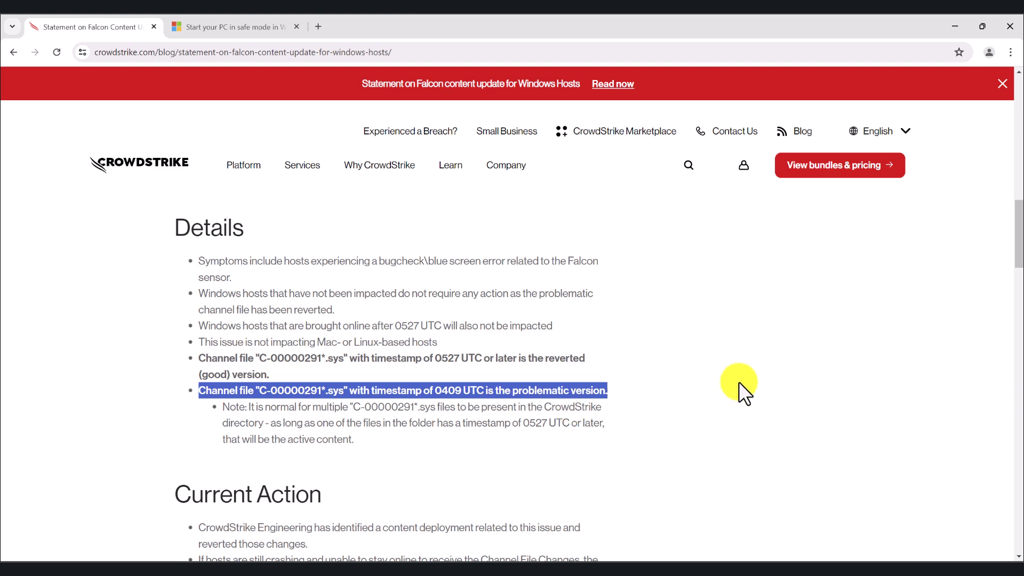
pyautogui.scroll(-10, 693, 369)
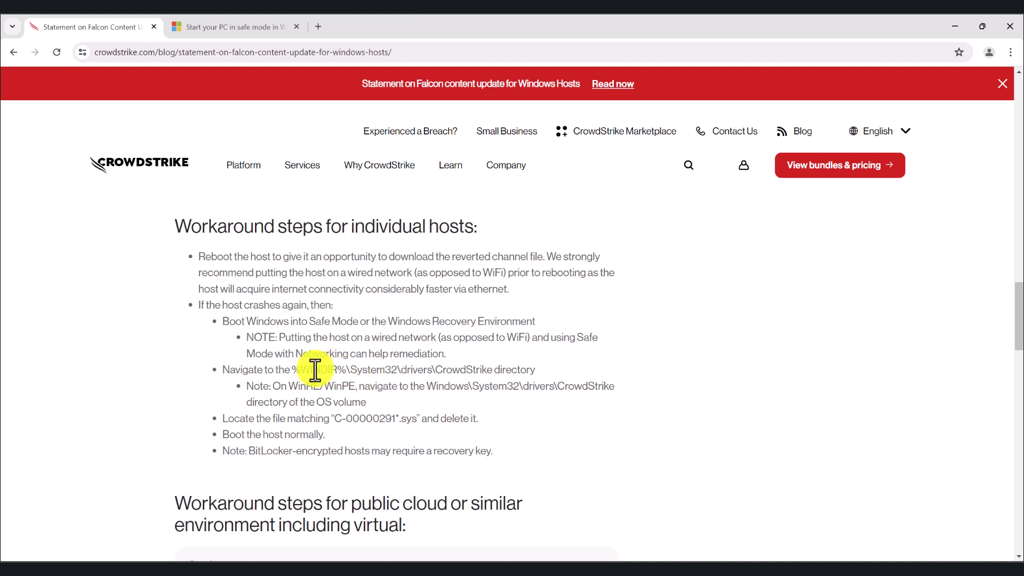
pyautogui.moveTo(291, 370); pyautogui.dragTo(550, 382)
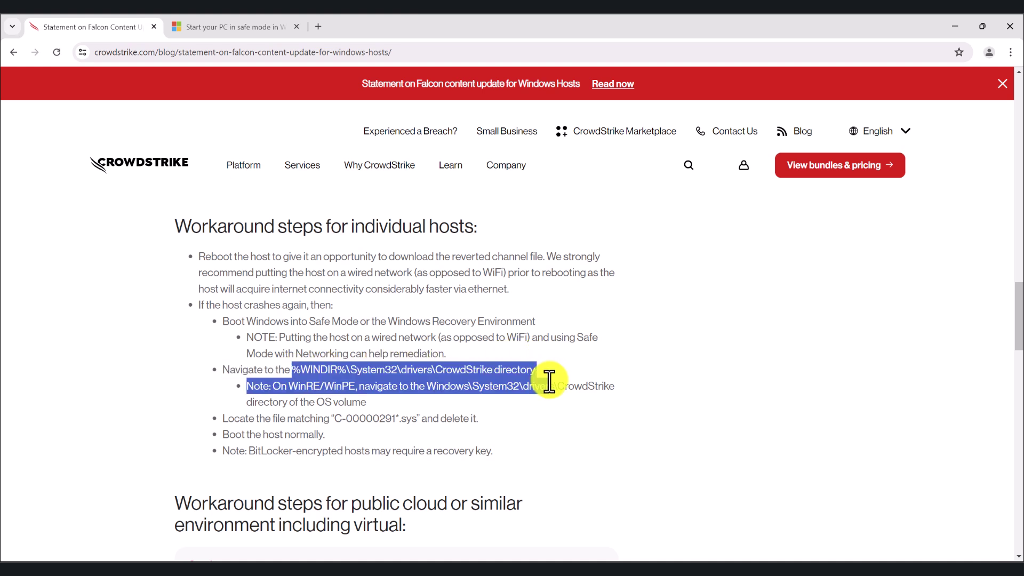
pyautogui.click(384, 420)
# Highlight the C-00000291*.sys file name, then switch to the Win11Test2 virtual machine.
pyautogui.moveTo(334, 418); pyautogui.dragTo(396, 418)
pyautogui.click(397, 419)
pyautogui.moveTo(415, 421); pyautogui.dragTo(347, 419)
pyautogui.click(361, 425)
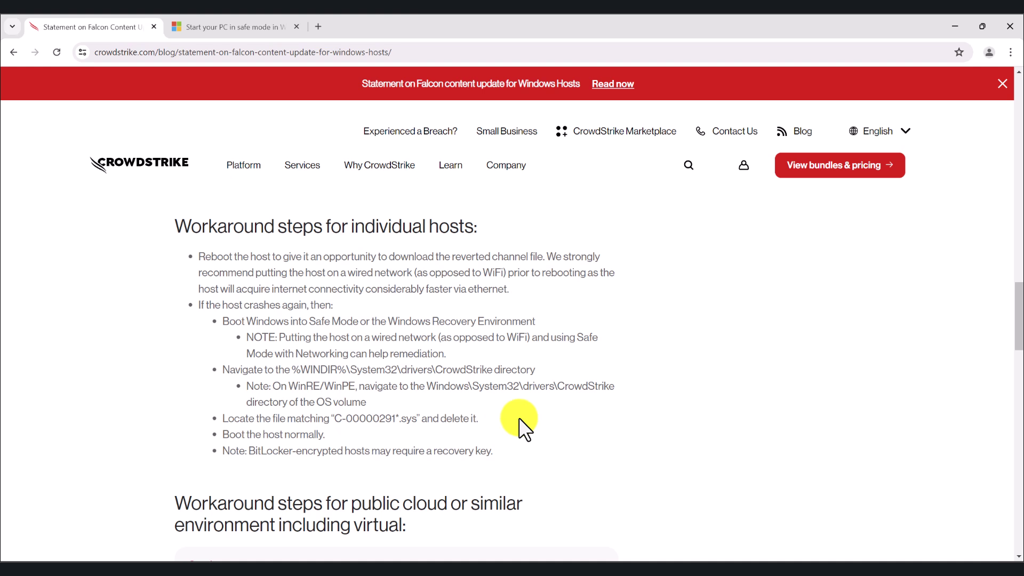
pyautogui.moveTo(619, 568)
pyautogui.click(619, 512)
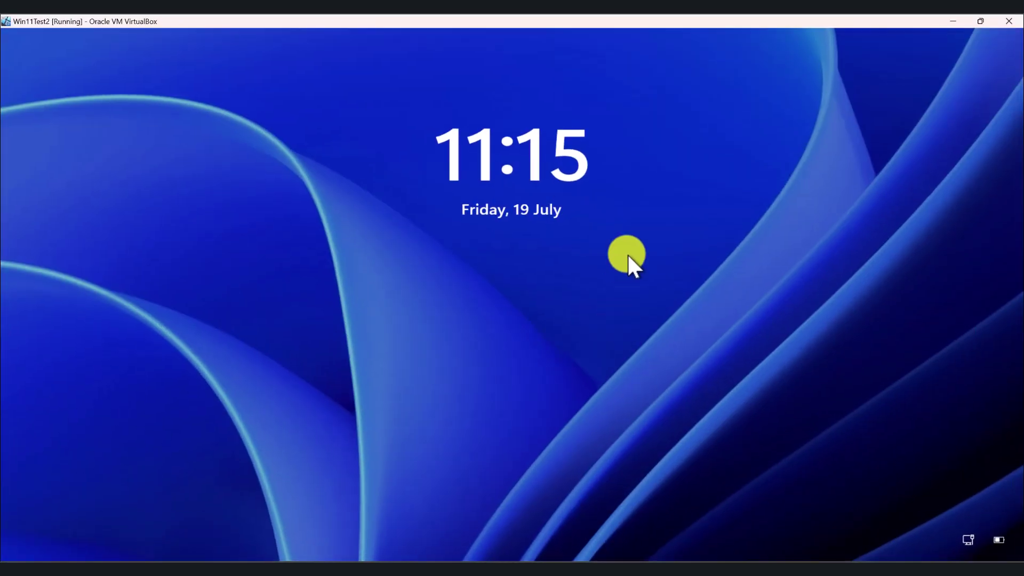
# Dismiss the lock screen and Shift+Restart from the power menu to enter Windows recovery.
pyautogui.click(648, 253)
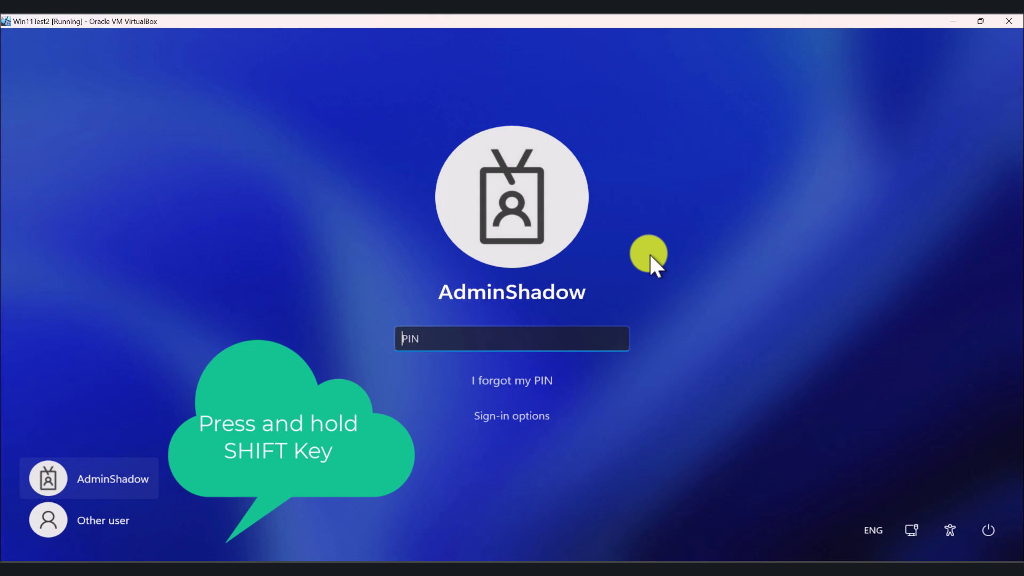
pyautogui.click(986, 528)
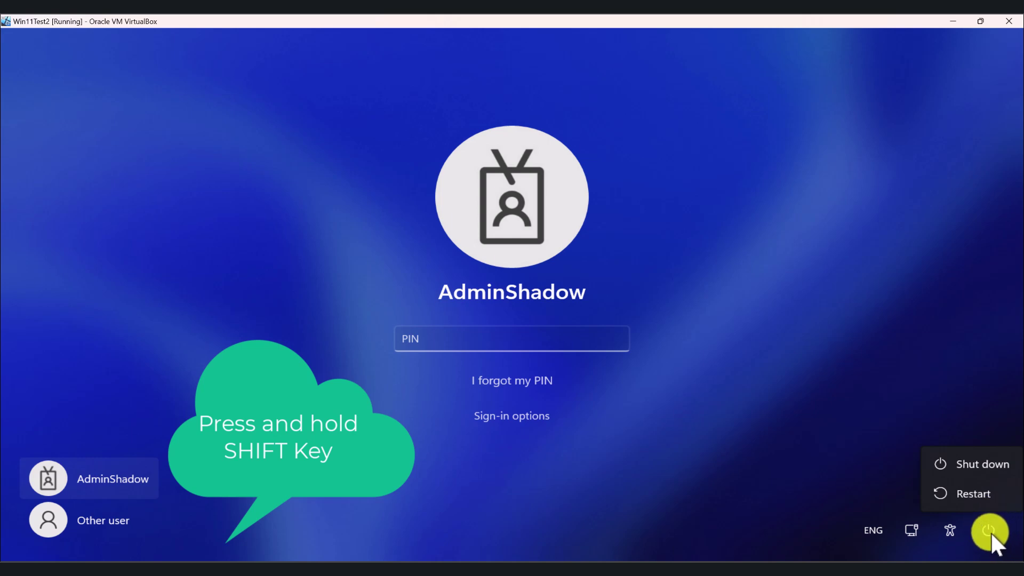
pyautogui.keyDown('shift'); pyautogui.click(974, 495); pyautogui.keyUp('shift')
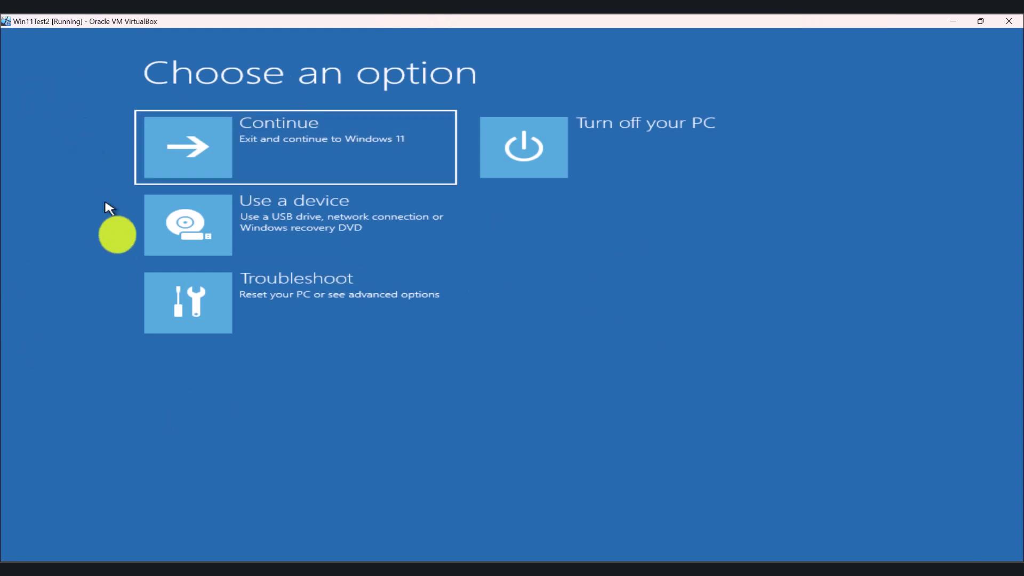
# Go through Troubleshoot, Advanced options and Start-up Settings to reboot into the Startup Settings list.
pyautogui.click(294, 309)
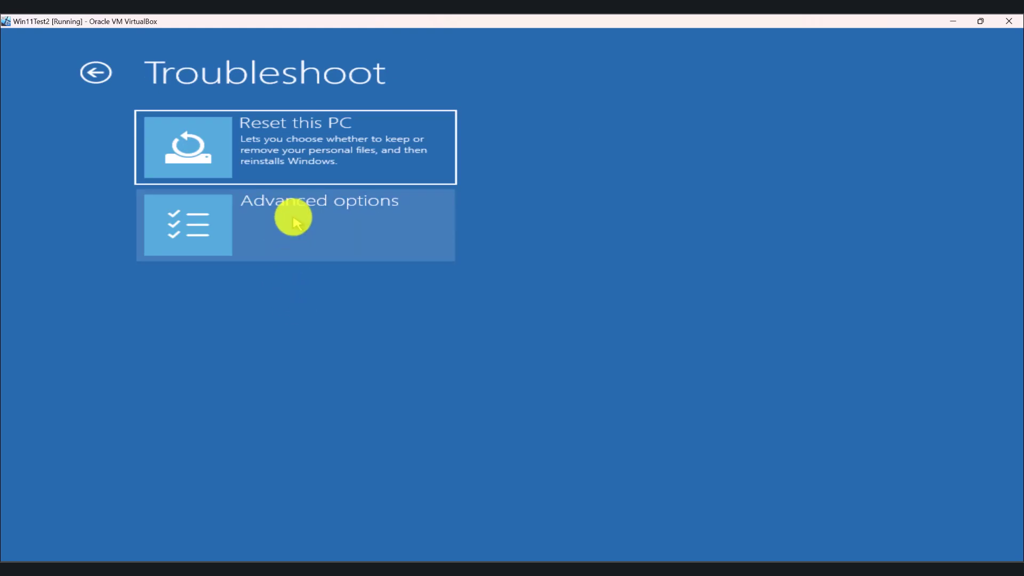
pyautogui.click(294, 220)
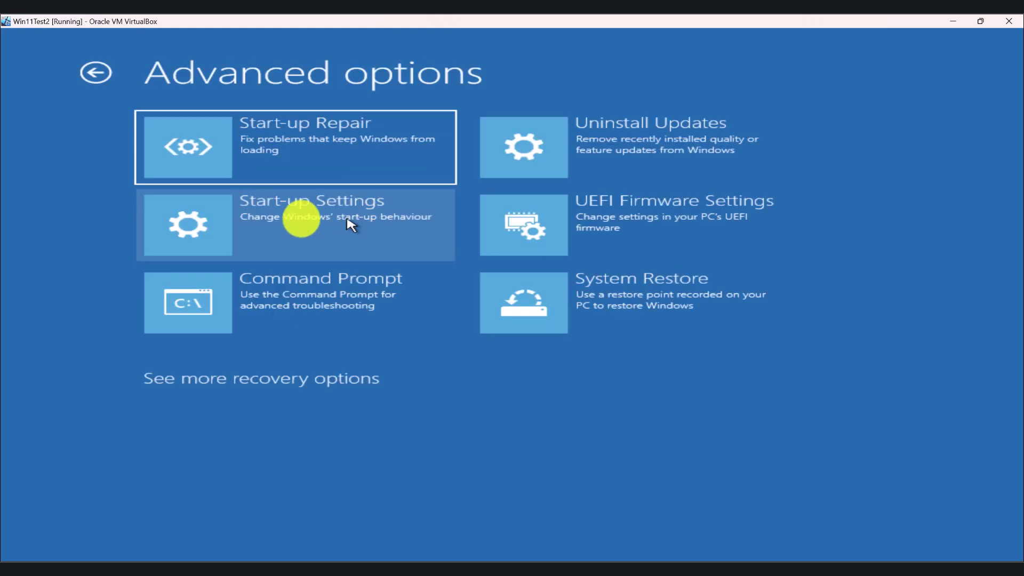
pyautogui.click(322, 219)
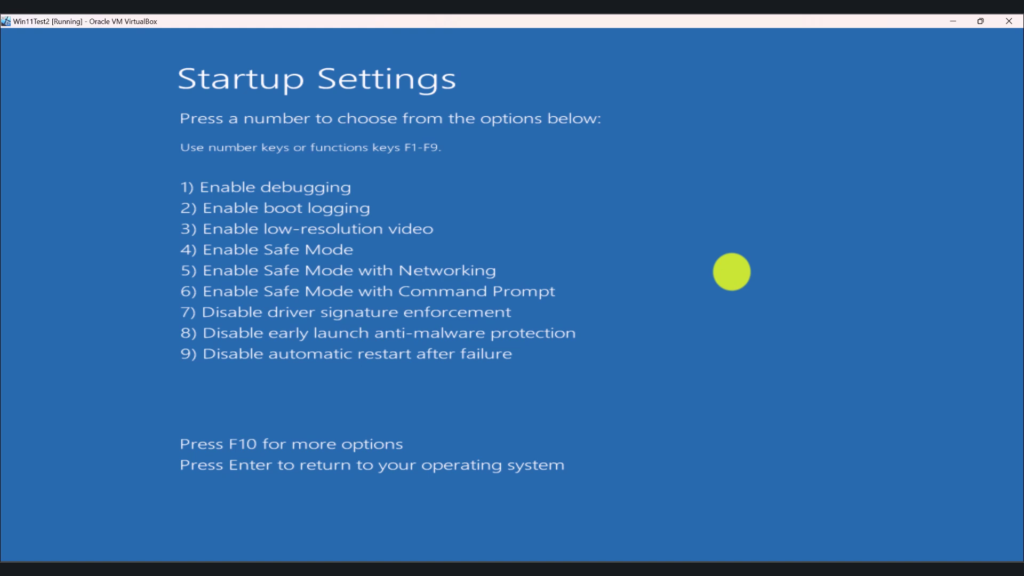
# Choose the Safe Mode with Networking option on the Startup Settings screen.
pyautogui.press('4')
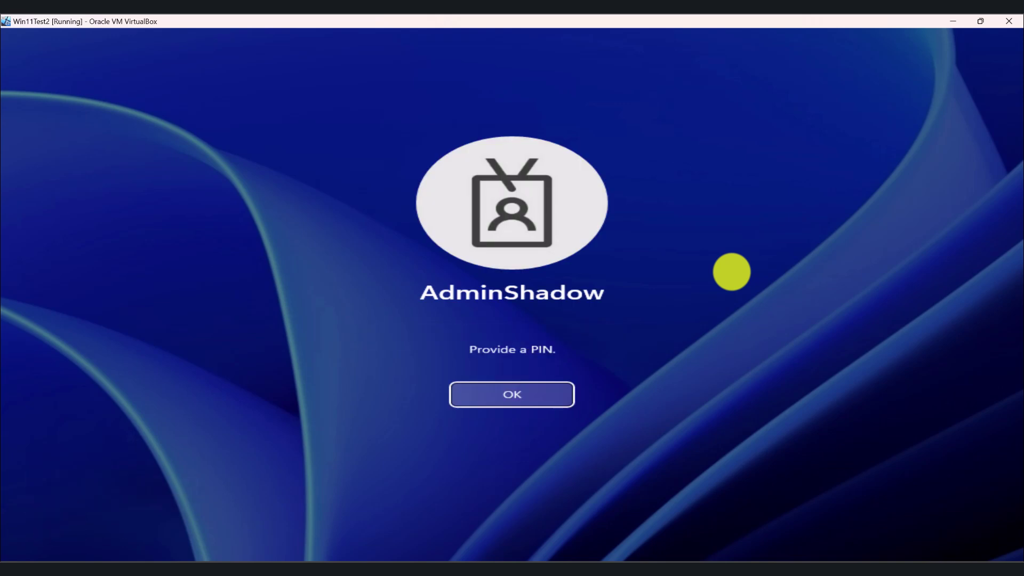
# Bring up PIN entry, enter the account PIN and wait for the Safe Mode desktop.
pyautogui.press('Return')
pyautogui.write('1234')
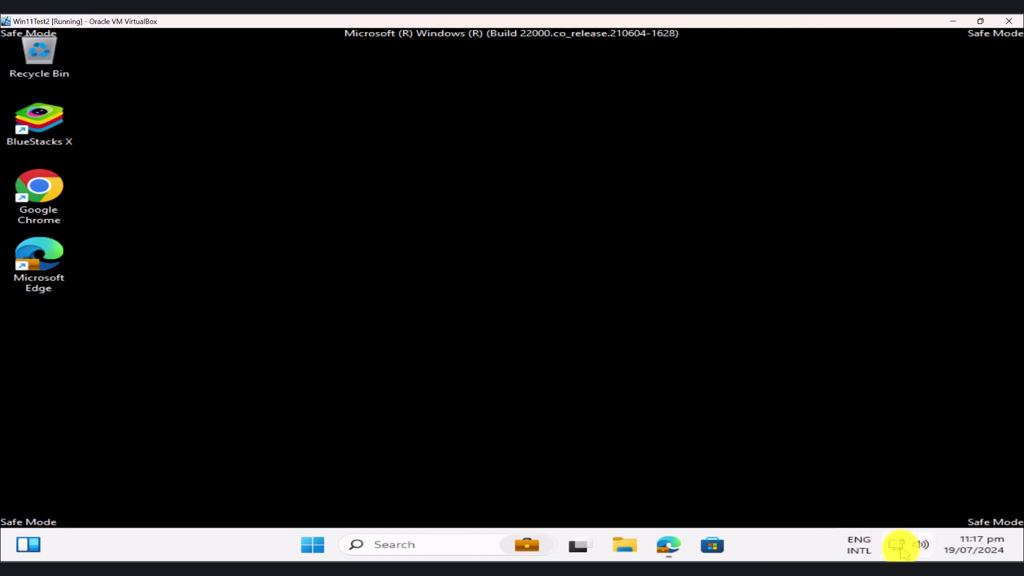
pyautogui.moveTo(899, 544)
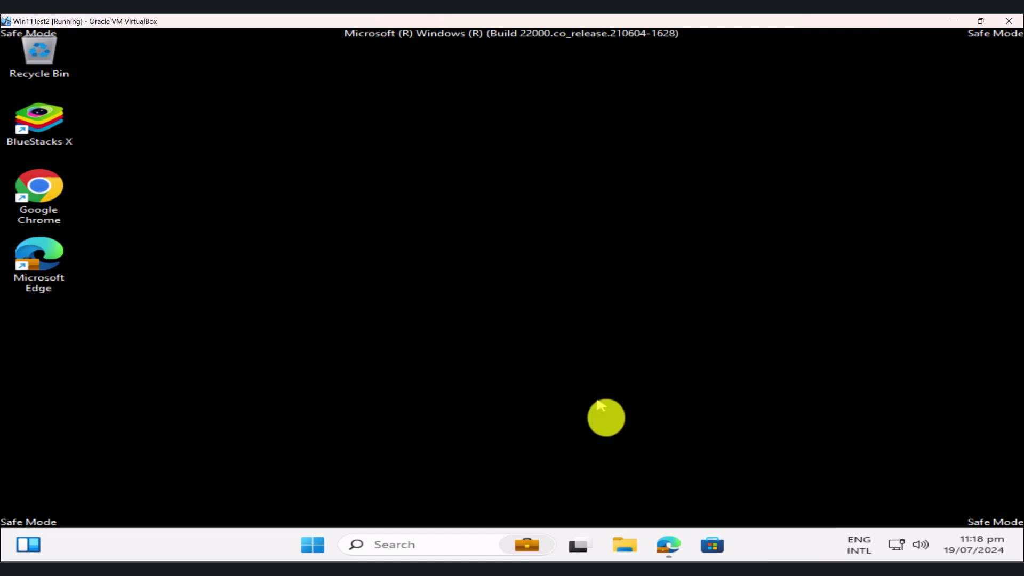
# Open File Explorer to This PC > Local Disk (C:) > Windows and maximize the window.
pyautogui.click(624, 544)
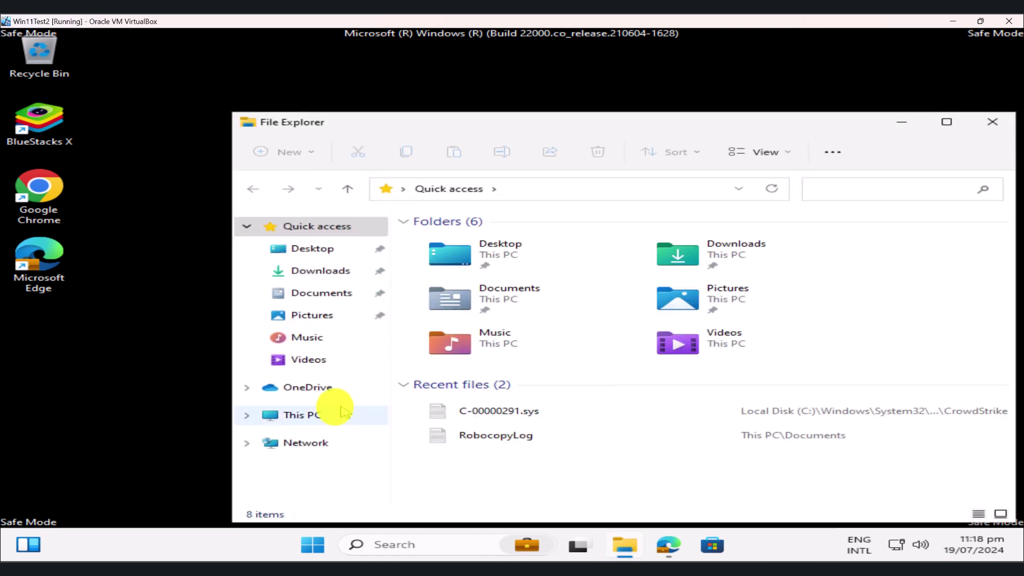
pyautogui.click(317, 416)
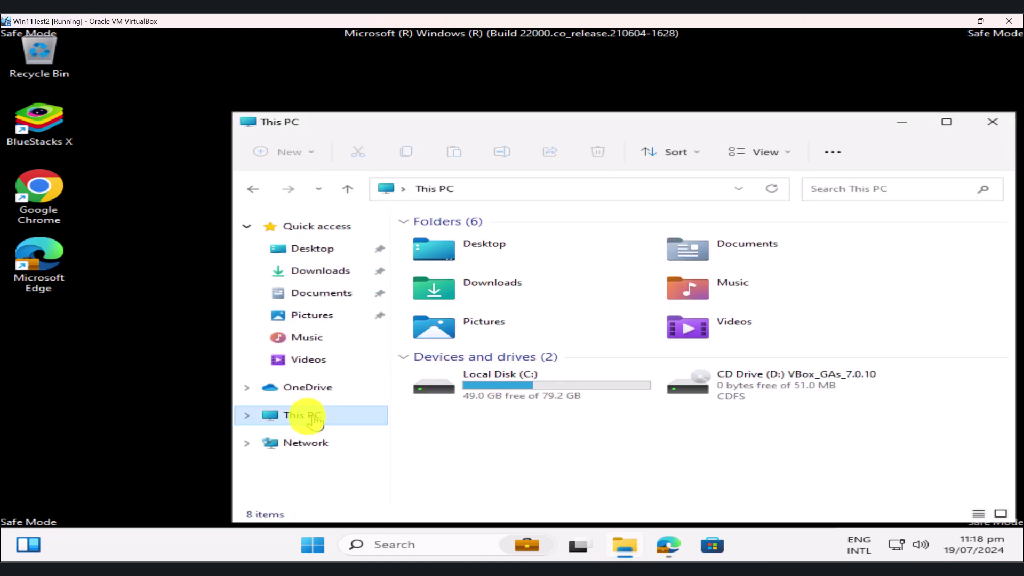
pyautogui.doubleClick(528, 378)
pyautogui.doubleClick(496, 427)
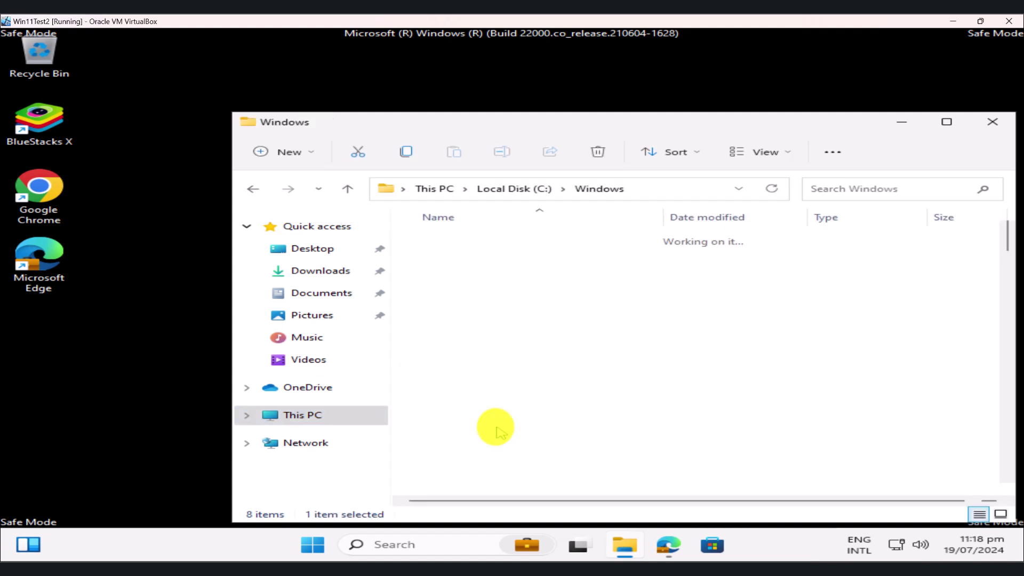
pyautogui.click(943, 124)
# Open System32 and then its drivers folder, locating the CrowdStrike folder.
pyautogui.scroll(-5, 283, 273)
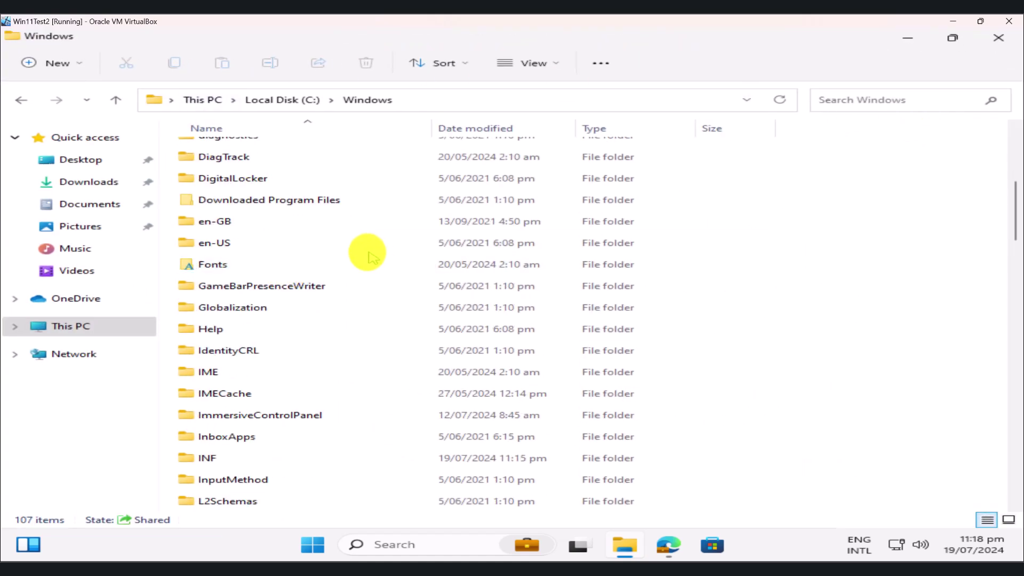
pyautogui.scroll(-4, 371, 256)
pyautogui.scroll(-9, 368, 256)
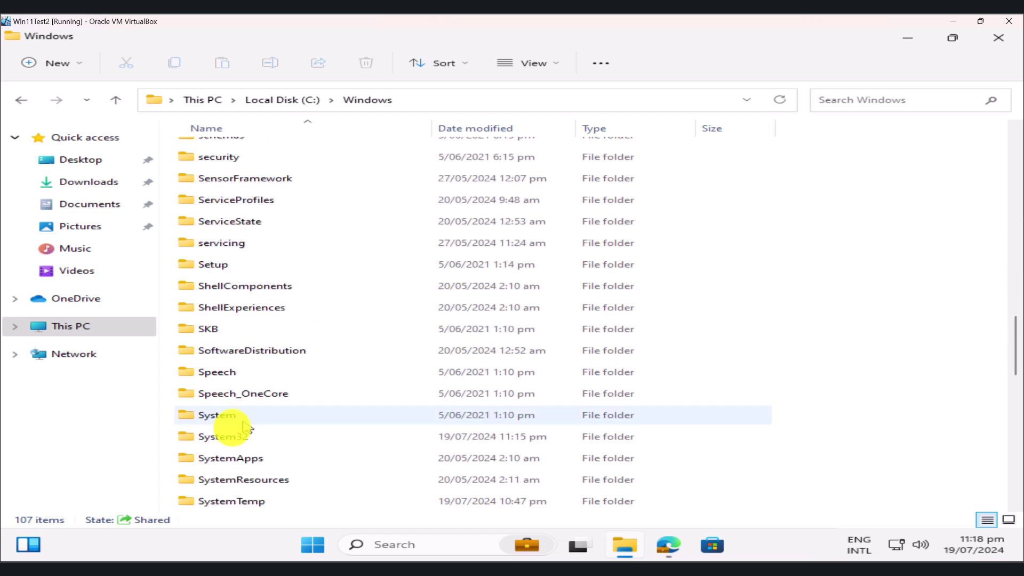
pyautogui.doubleClick(216, 436)
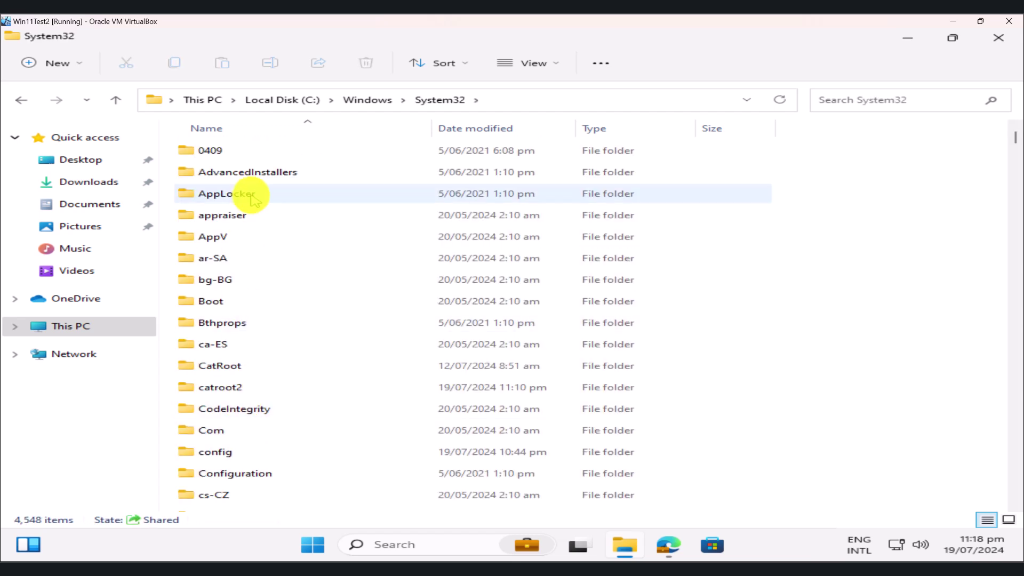
pyautogui.scroll(-1, 317, 237)
pyautogui.scroll(-3, 315, 238)
pyautogui.doubleClick(215, 395)
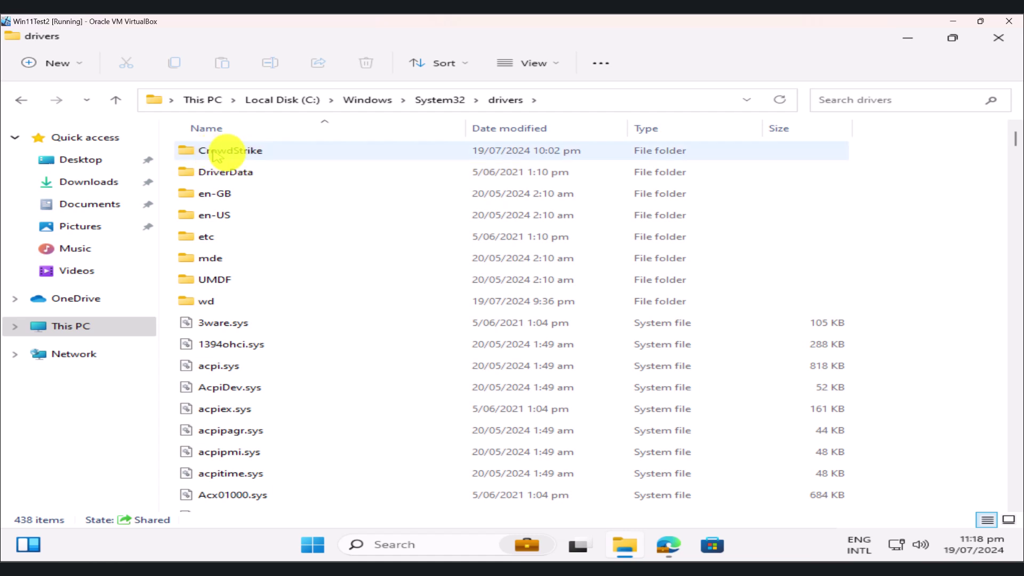
pyautogui.moveTo(266, 153)
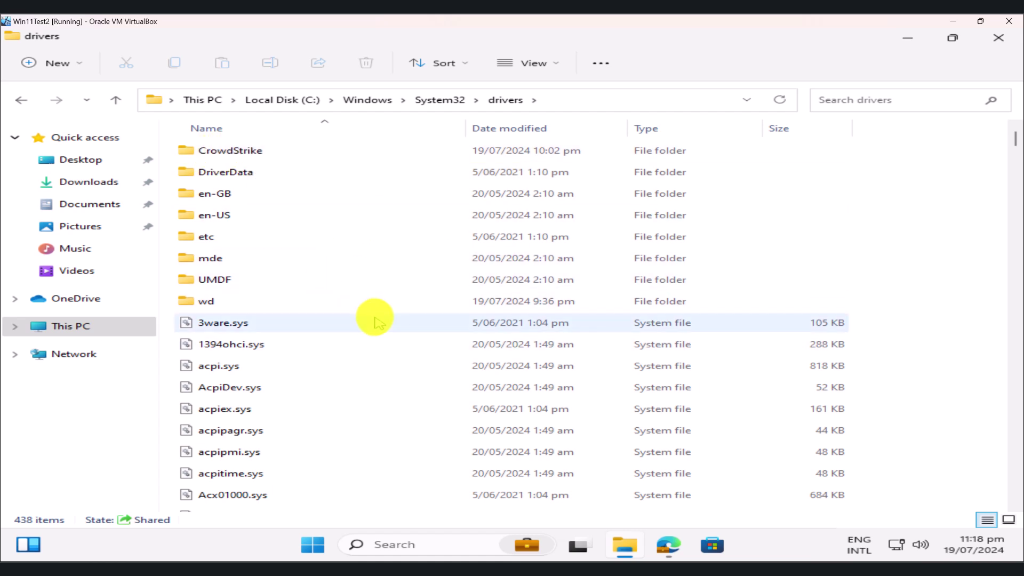
pyautogui.moveTo(376, 320)
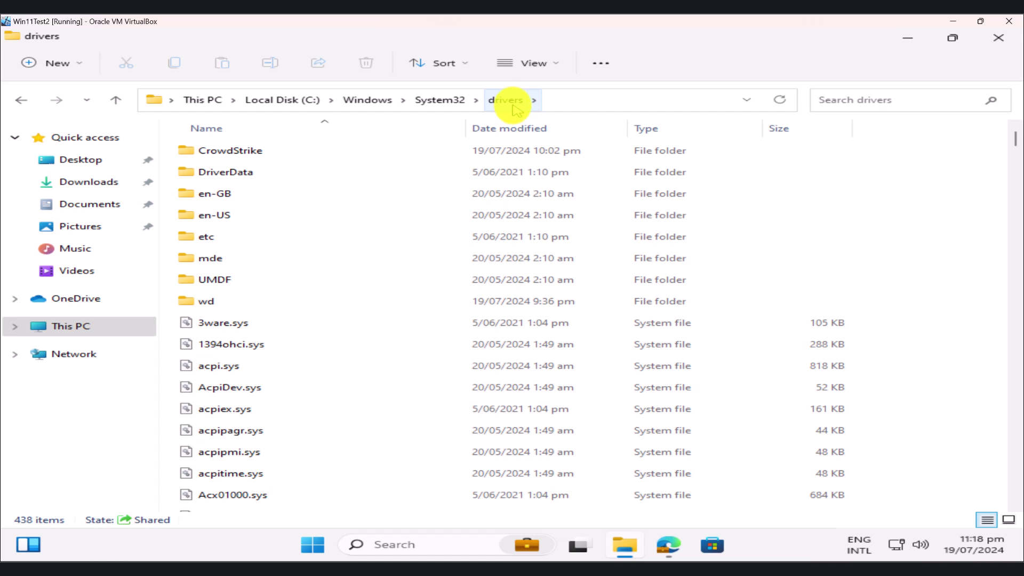
# Open the CrowdStrike folder, delete C-00000291.sys, then bring up the Start menu power options.
pyautogui.click(238, 155)
pyautogui.doubleClick(238, 155)
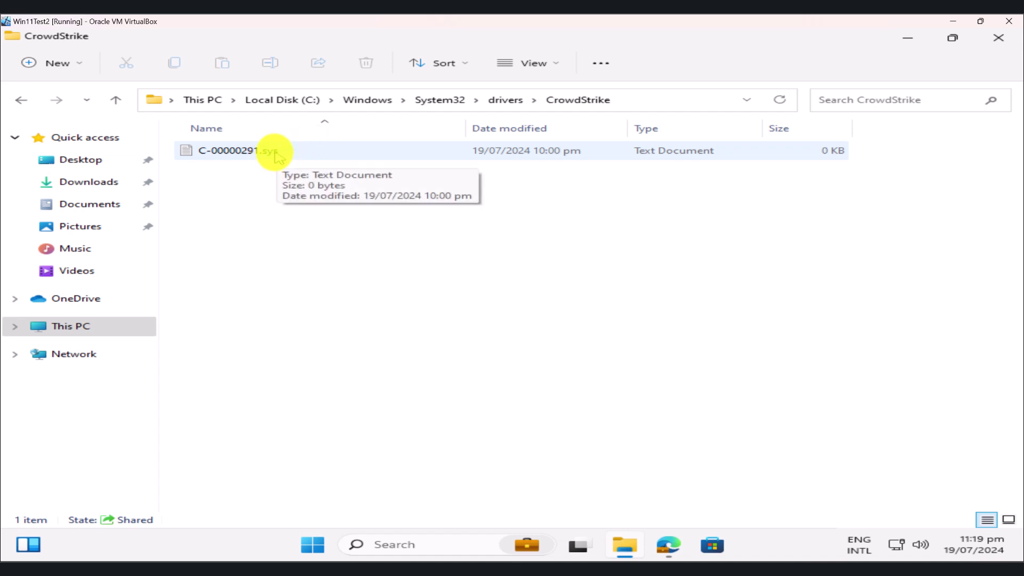
pyautogui.click(277, 155)
pyautogui.rightClick(275, 153)
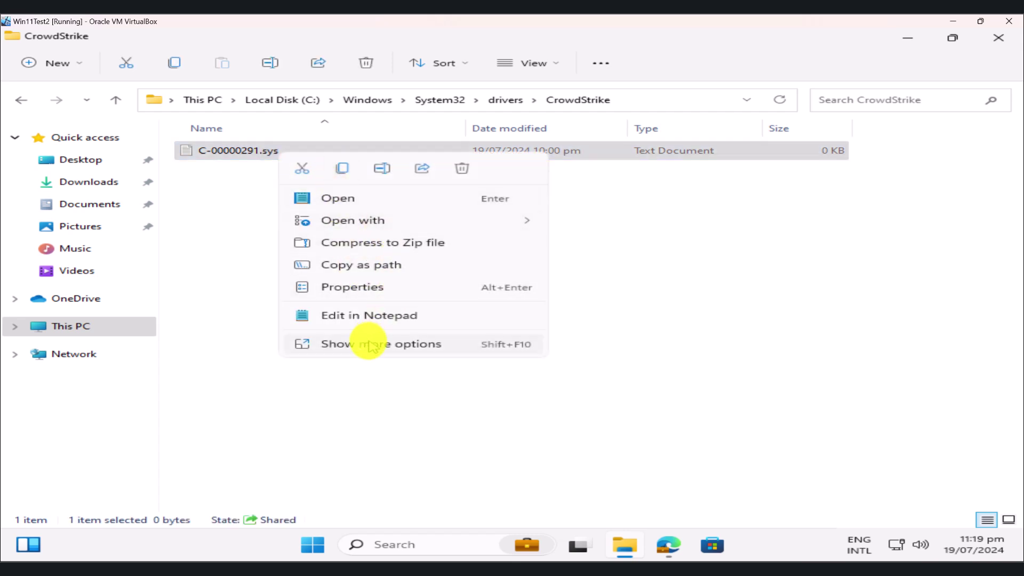
pyautogui.click(463, 169)
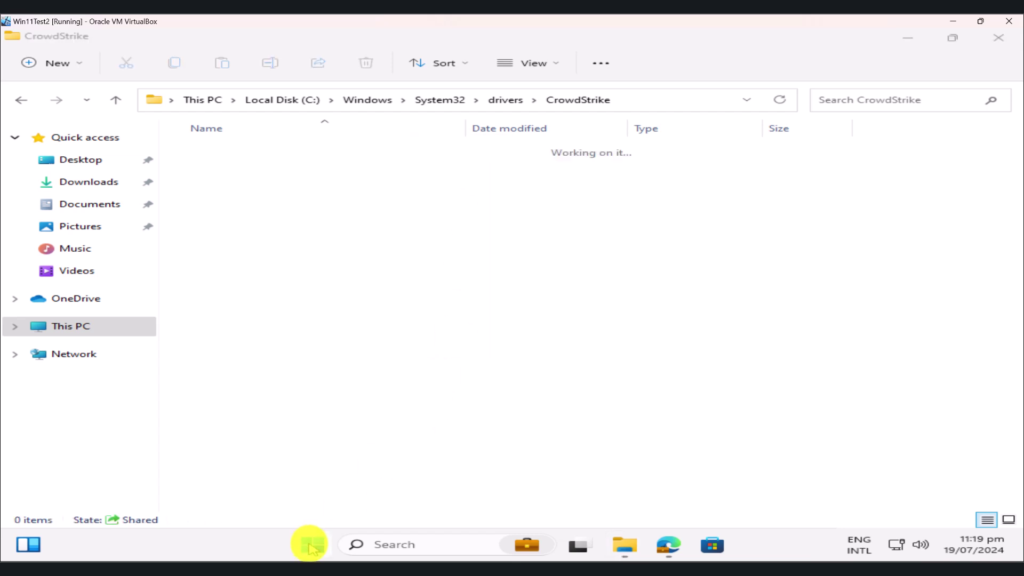
pyautogui.click(311, 545)
pyautogui.click(759, 497)
# Choose Restart from the power flyout to reboot the guest normally.
pyautogui.click(758, 468)
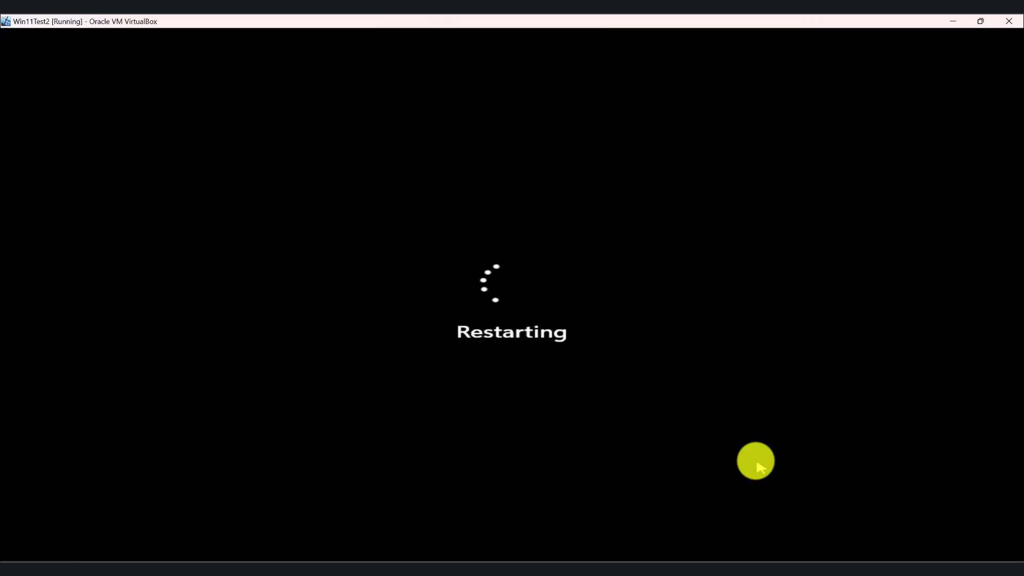